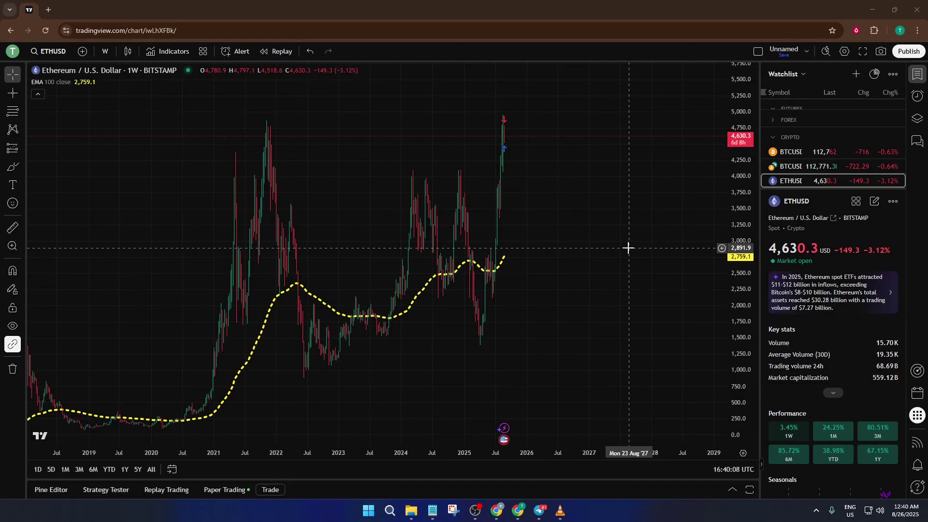
scroll(558, 171, "up", 3)
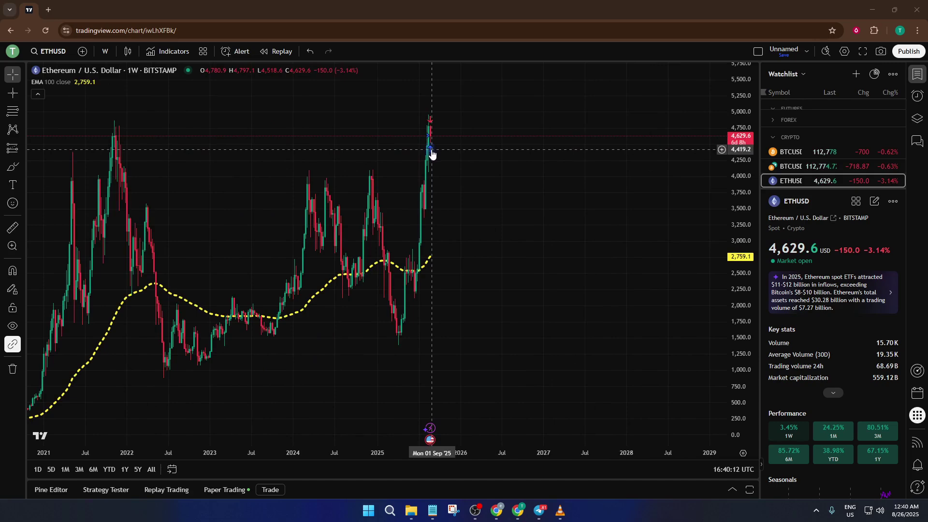
- Inspect the earlier Buy 2 trade marker on the ETHUSD chart, then dismiss its details
left_click(429, 150)
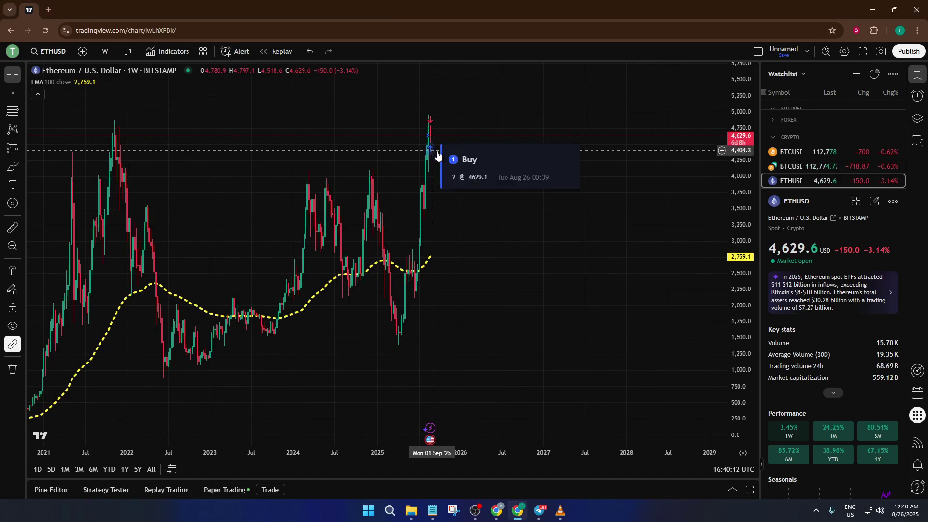
left_click(602, 214)
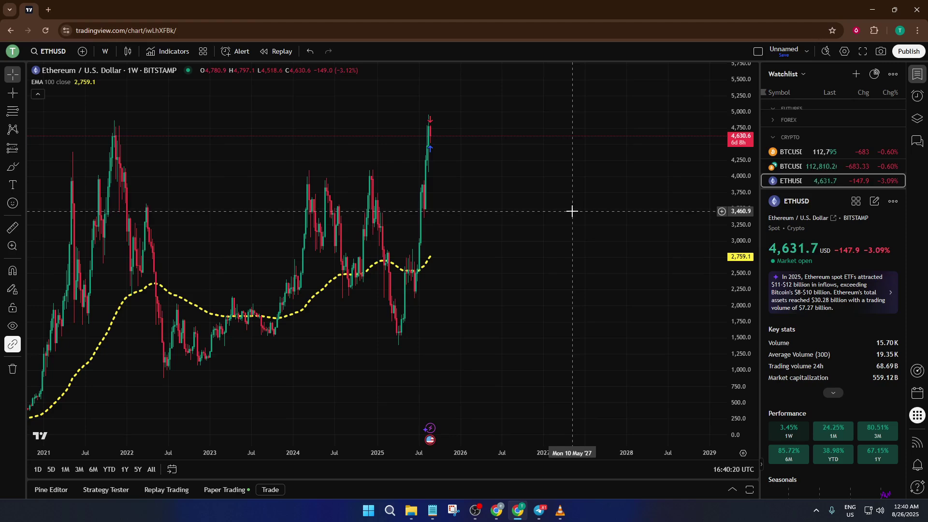
- Open the chart Settings on the Trading section from the chart's context menu
right_click(572, 215)
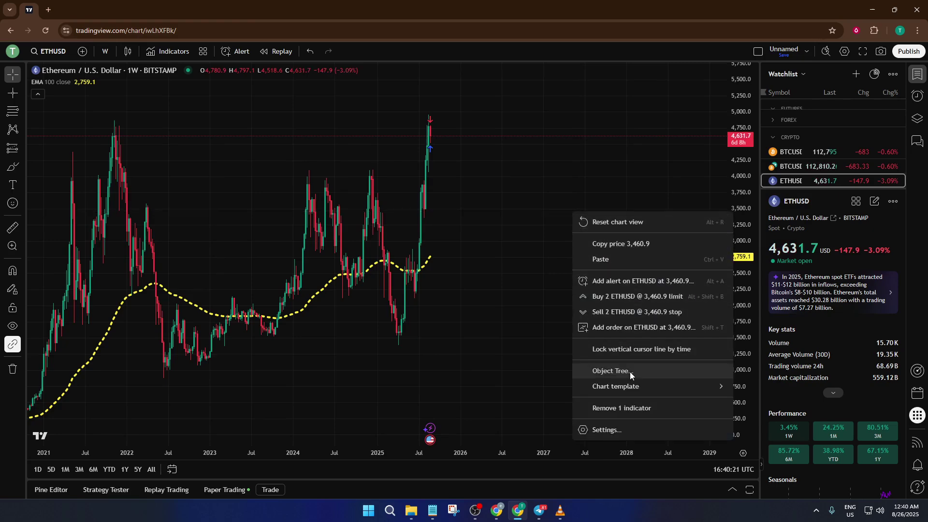
right_click(513, 212)
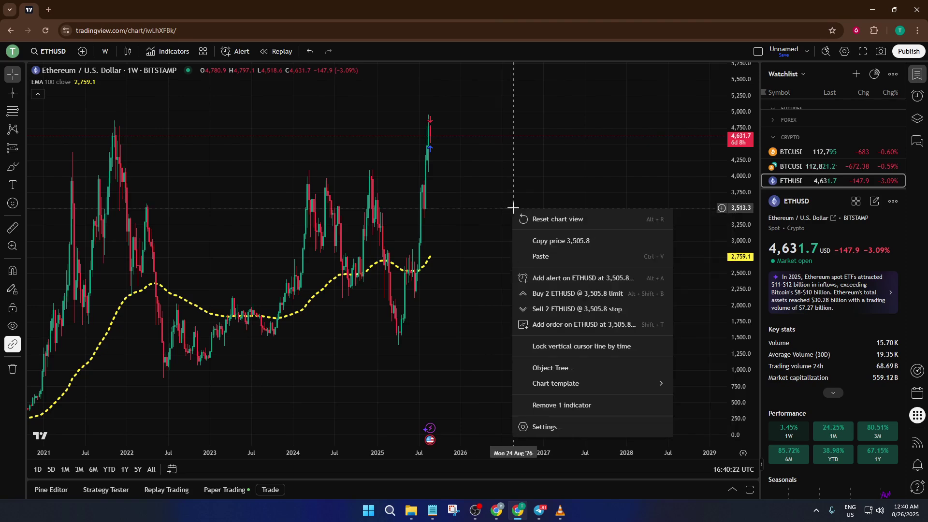
left_click(568, 426)
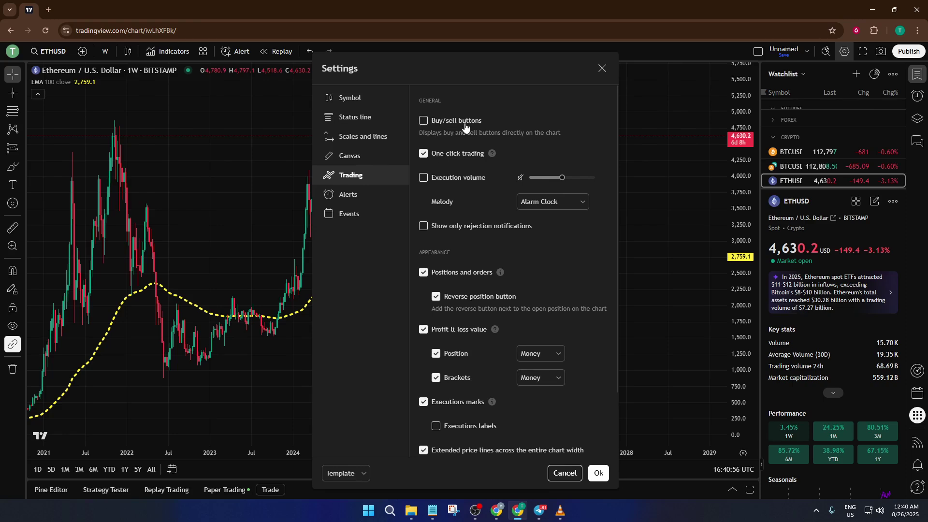
- Turn on Buy/sell buttons in the Trading settings and confirm with Ok
left_click(425, 121)
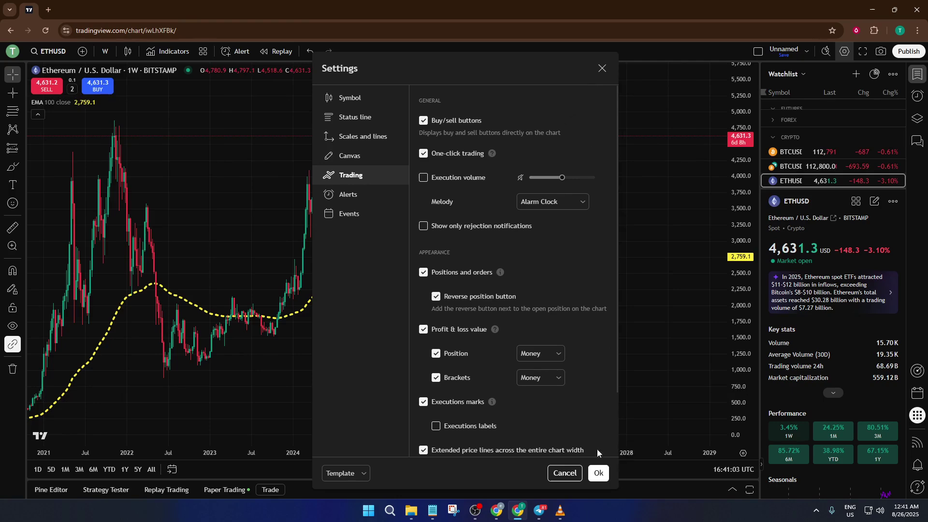
left_click(598, 473)
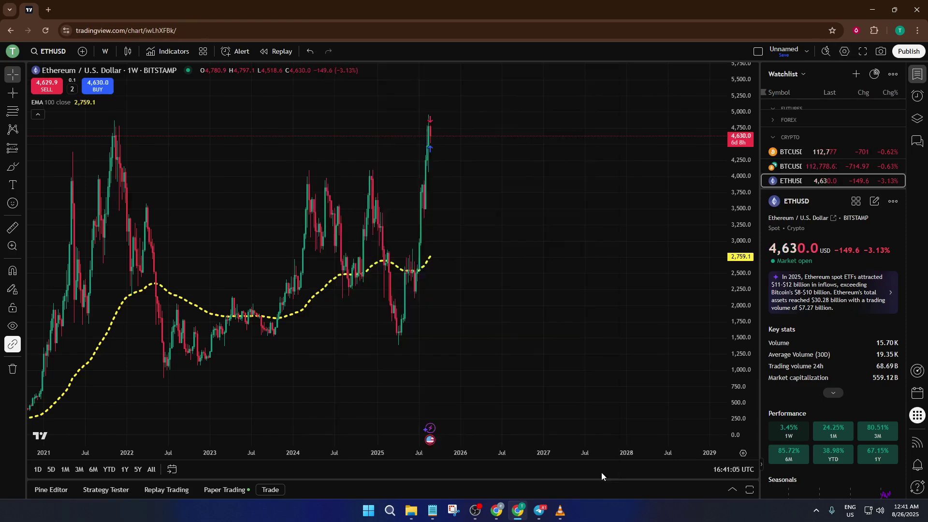
- Bring the quantity between SELL and BUY to 5.0001 using the +5, minus, reset and +1 buttons
left_click(72, 89)
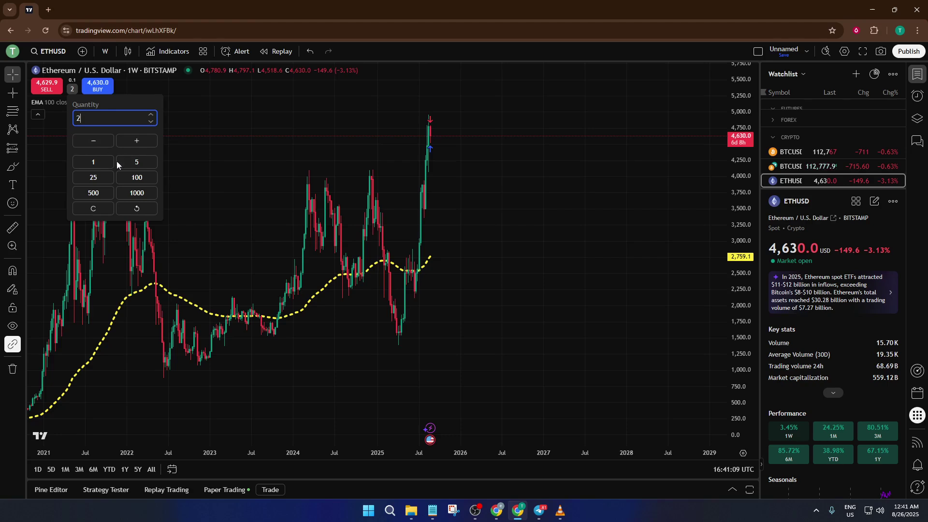
left_click(148, 164)
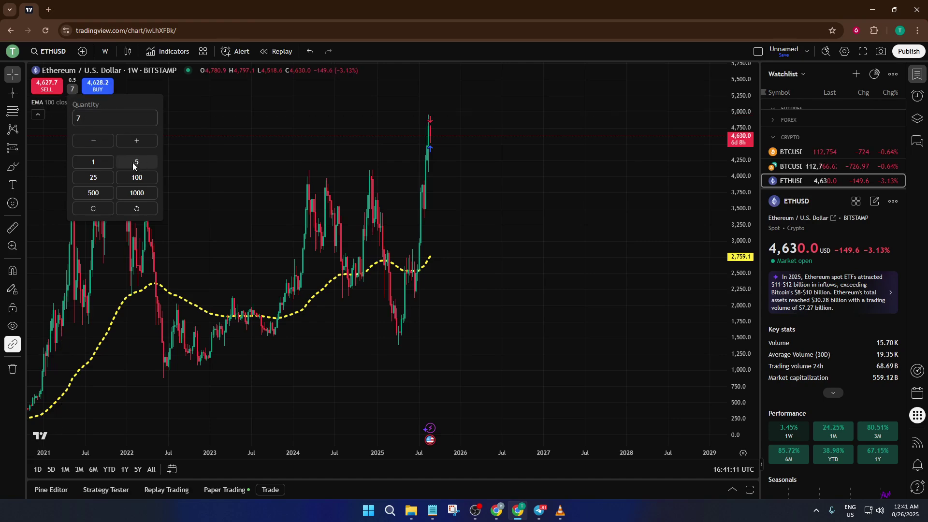
left_click(100, 141)
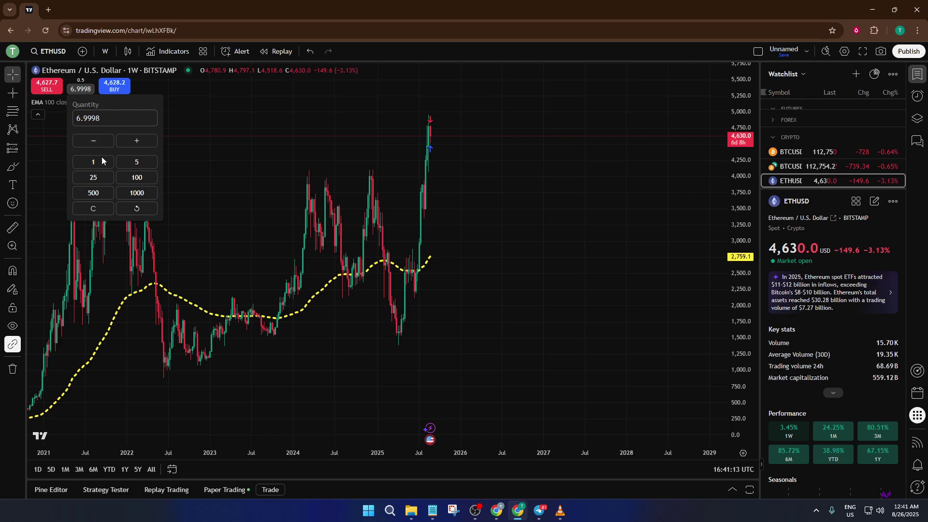
left_click(98, 162)
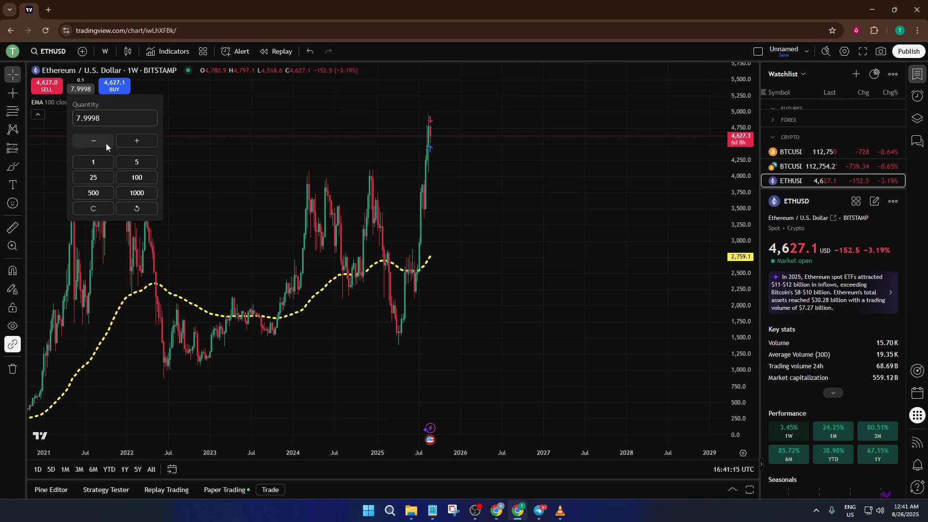
left_click(136, 210)
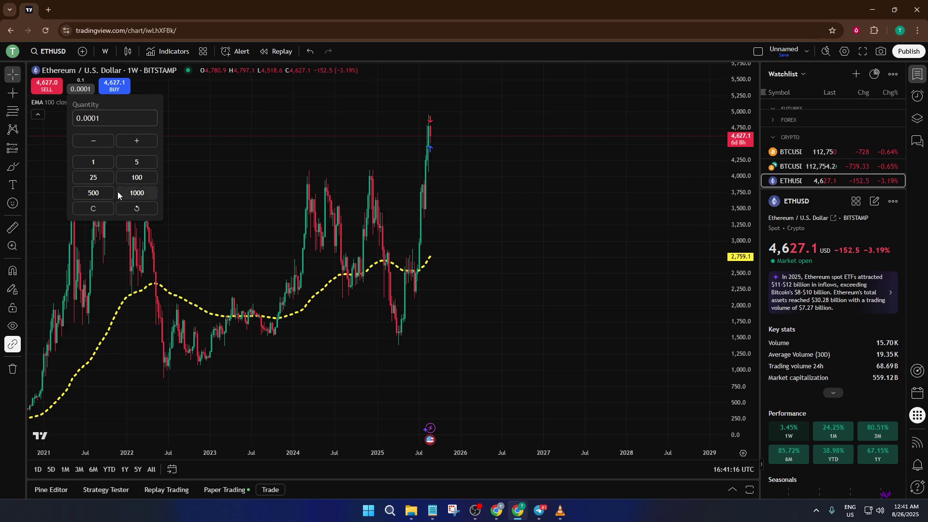
left_click(102, 160)
left_click(102, 161)
left_click(174, 151)
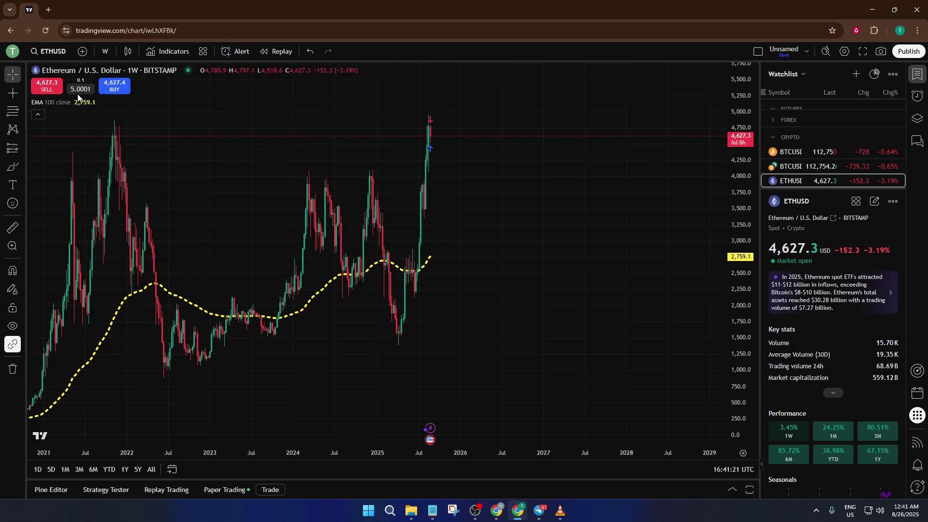